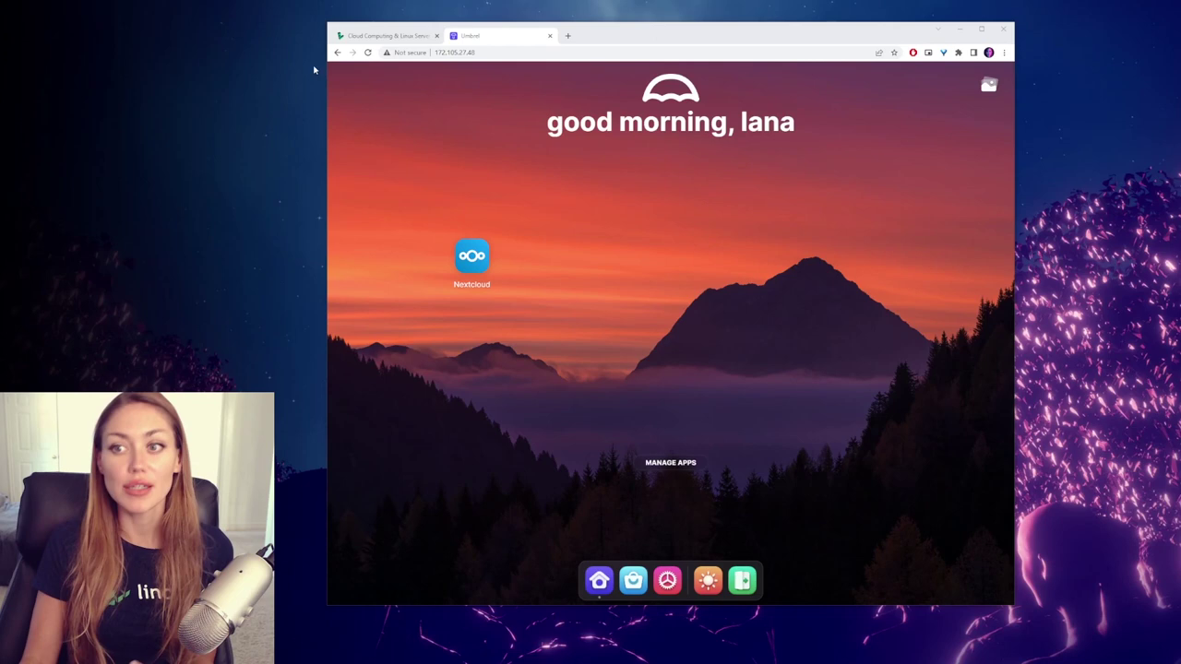
Install PhotoPrism from the Umbrel app store.
click(383, 35)
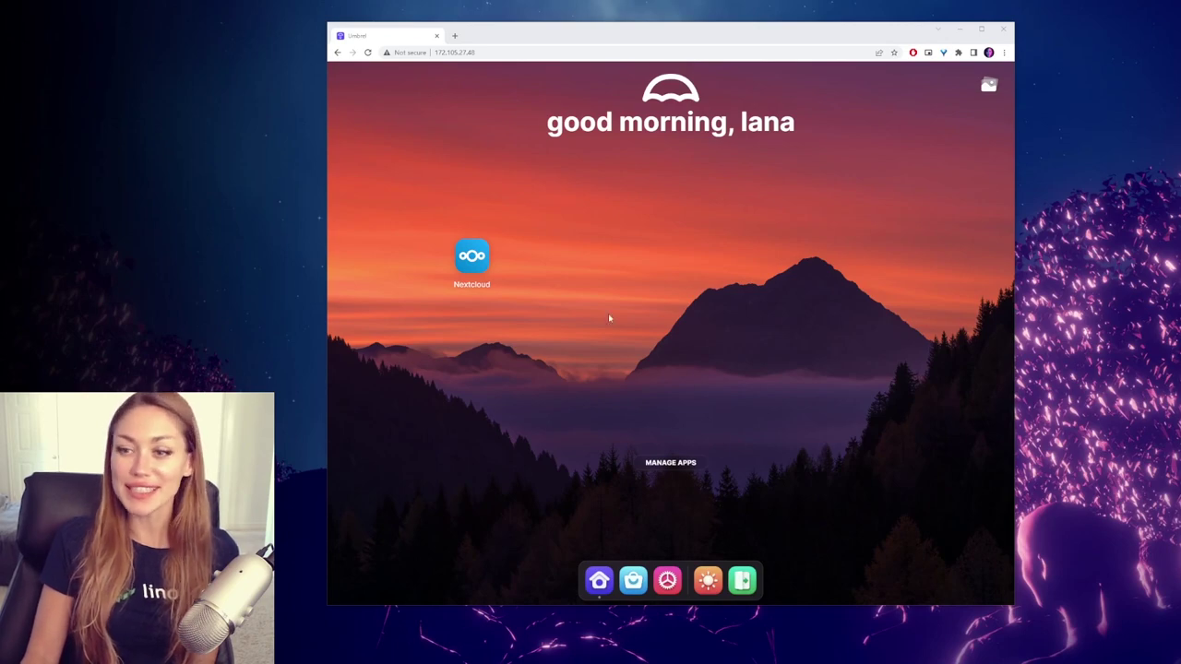
click(633, 579)
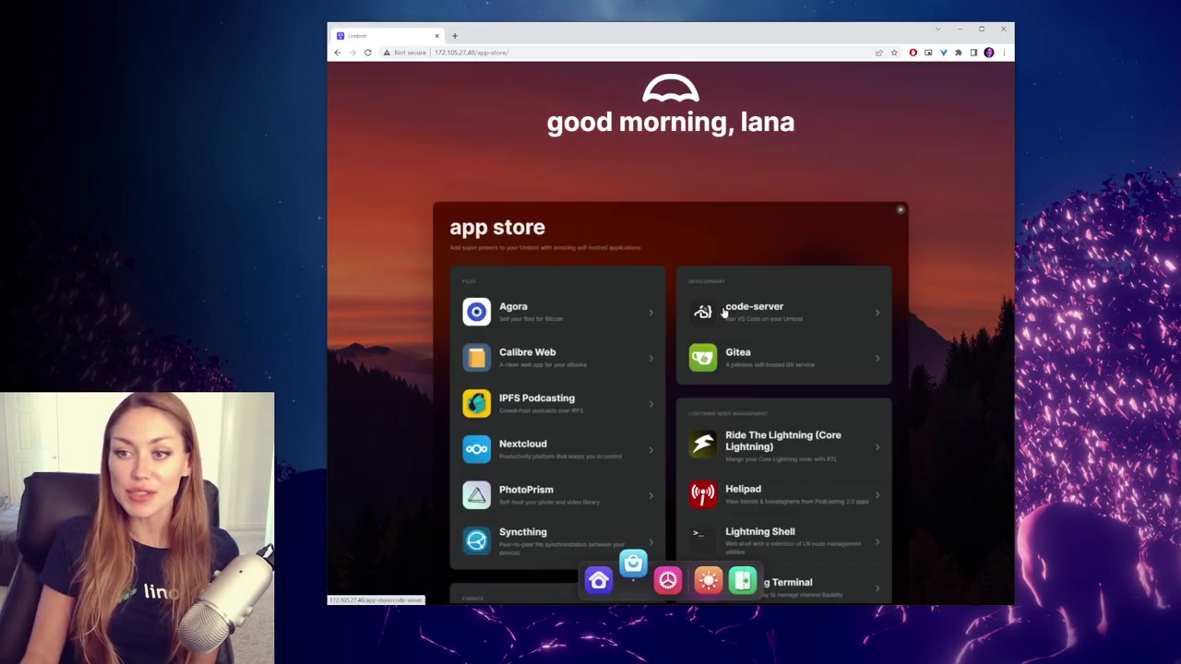
click(480, 467)
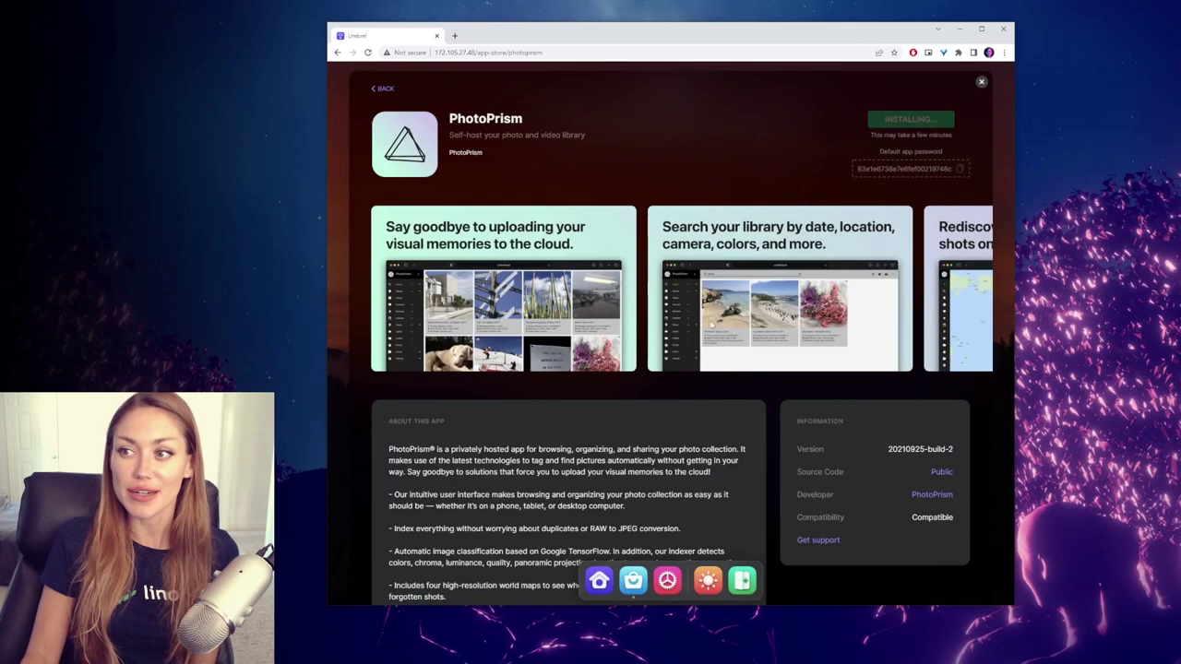
click(911, 119)
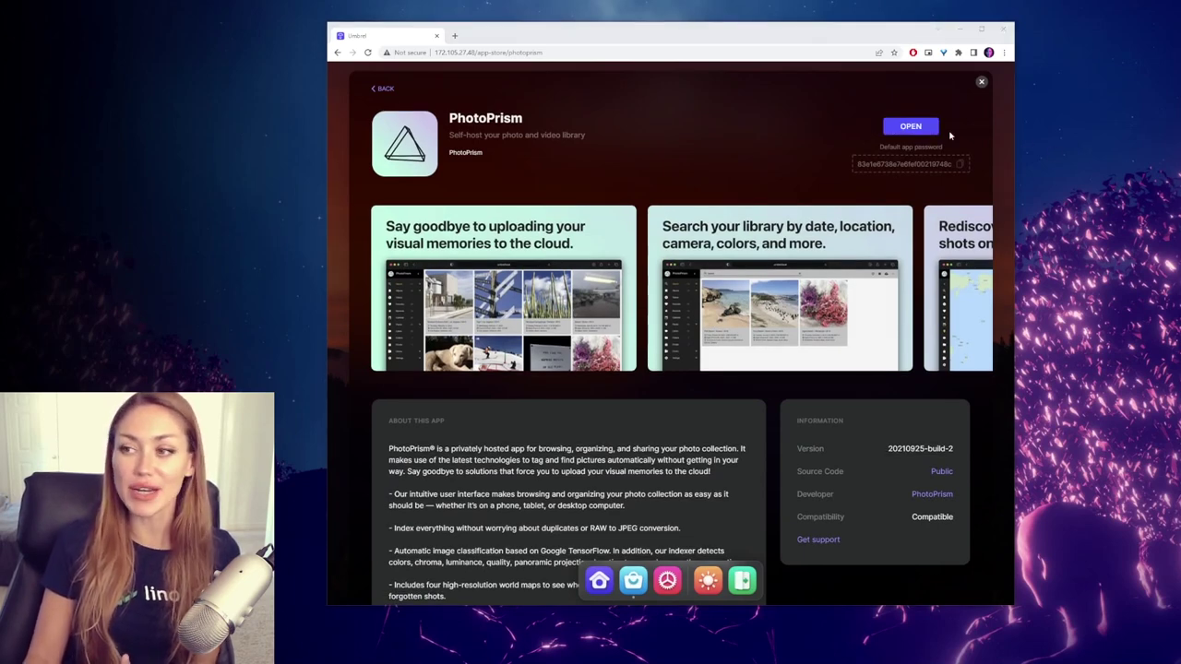
Close the app store page and launch PhotoPrism from the Umbrel home screen.
click(981, 82)
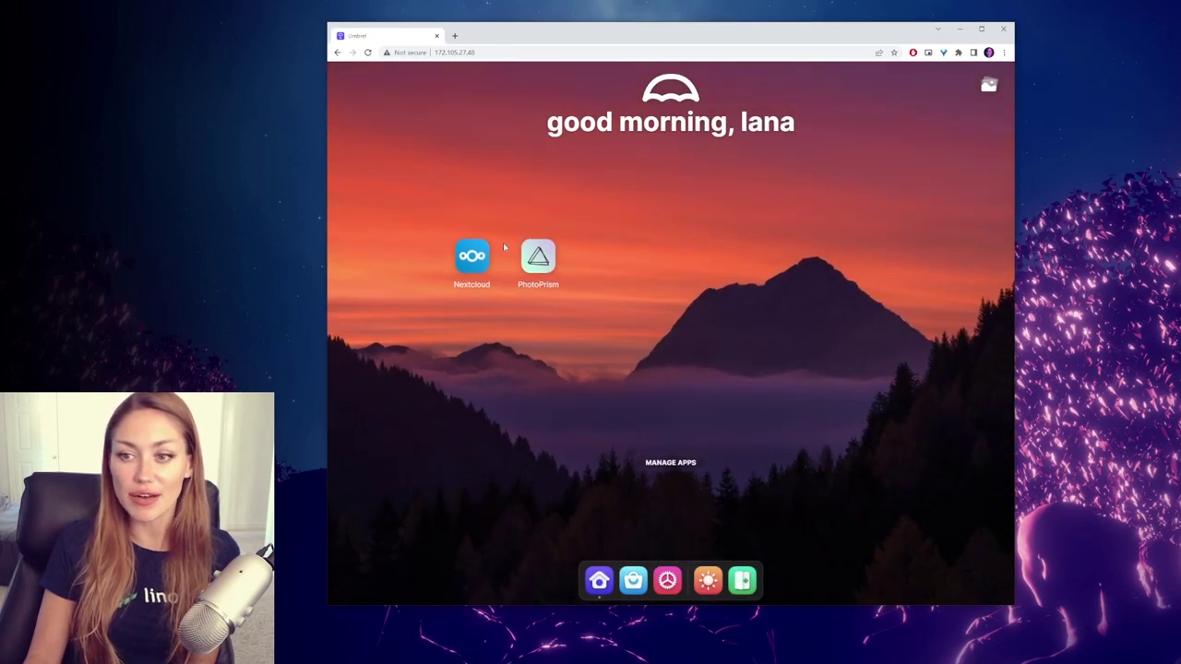
click(537, 258)
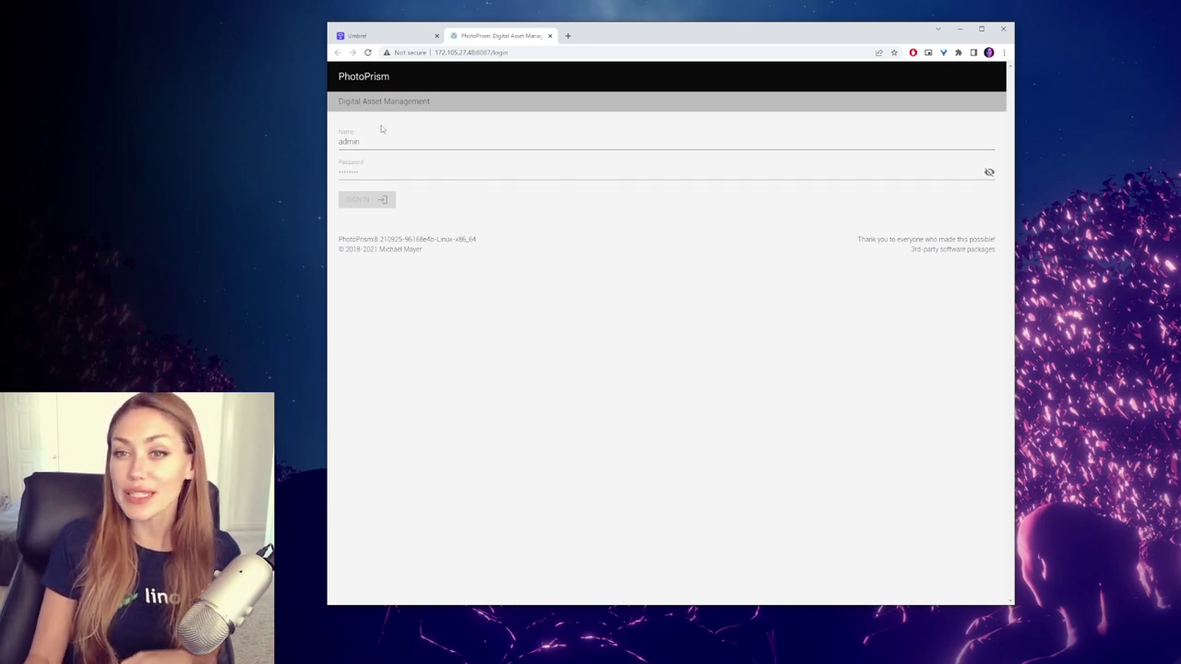
Go back to Umbrel and copy the default app password from PhotoPrism's app store page.
click(380, 35)
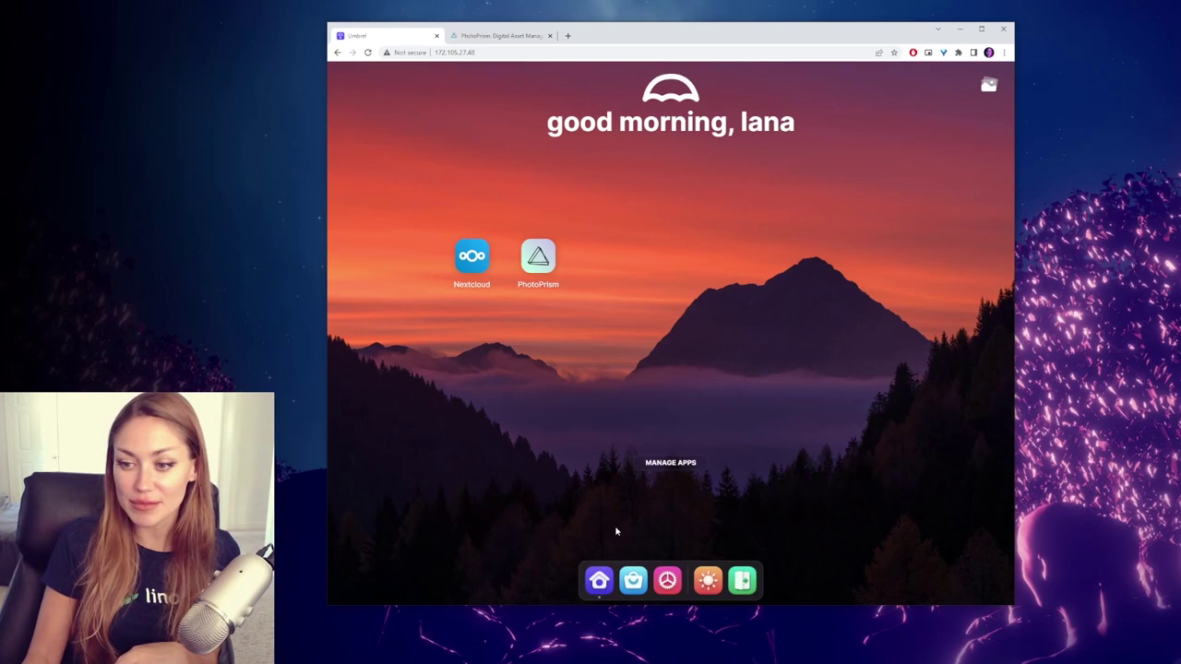
click(633, 580)
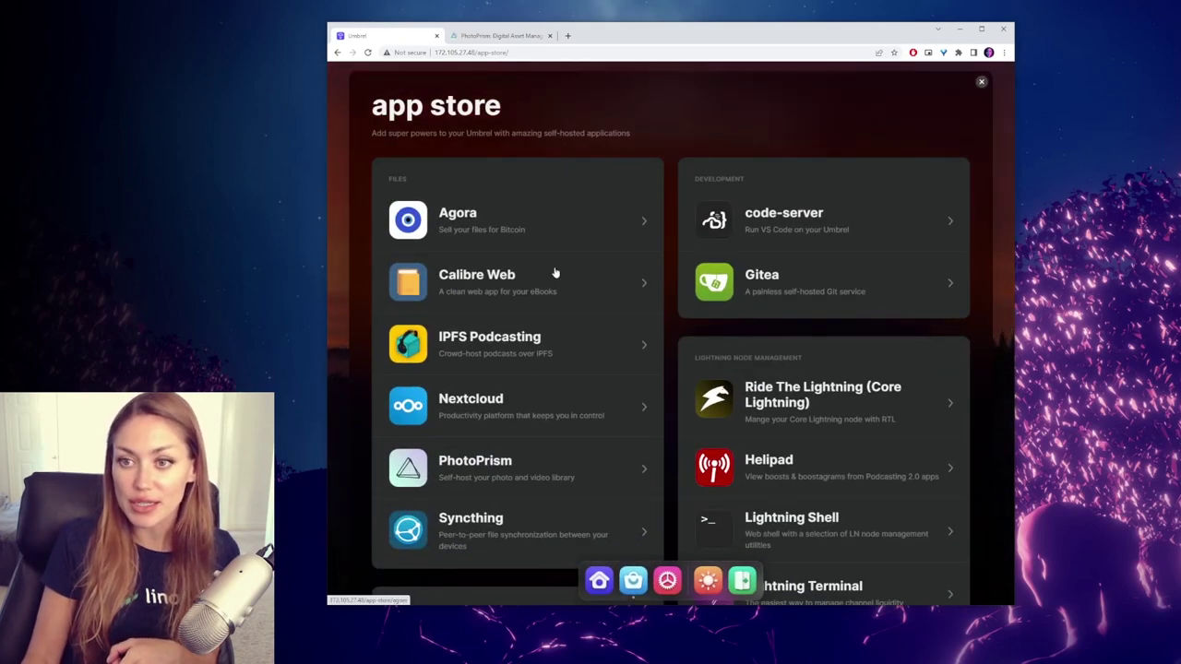
click(476, 478)
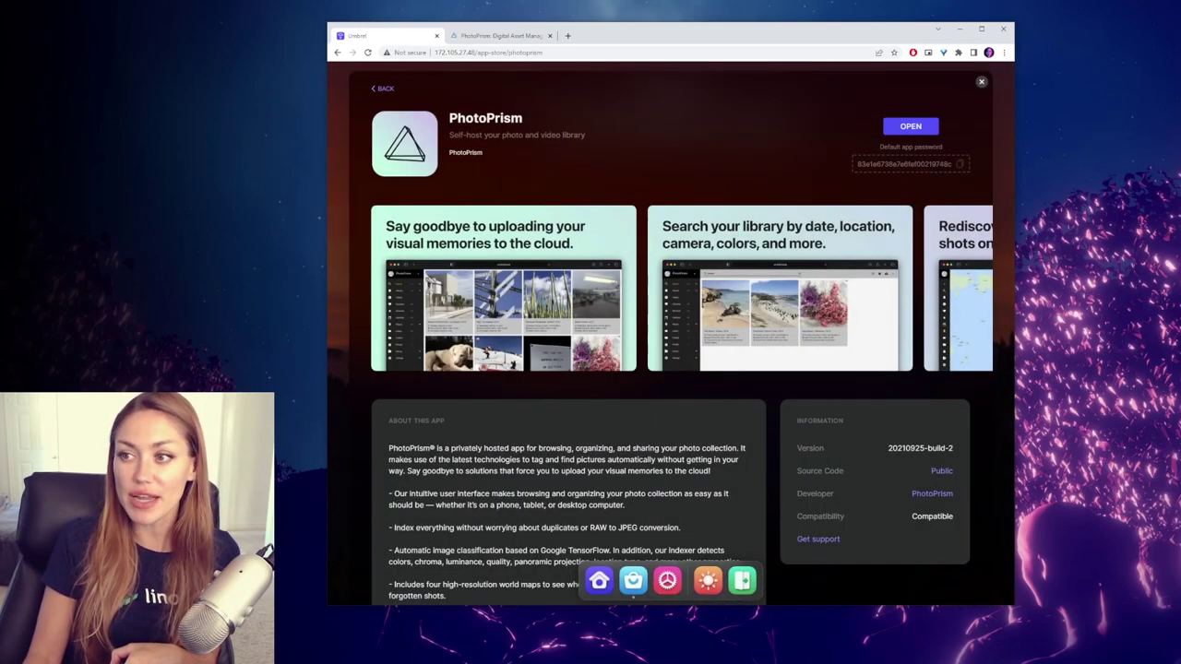
click(960, 167)
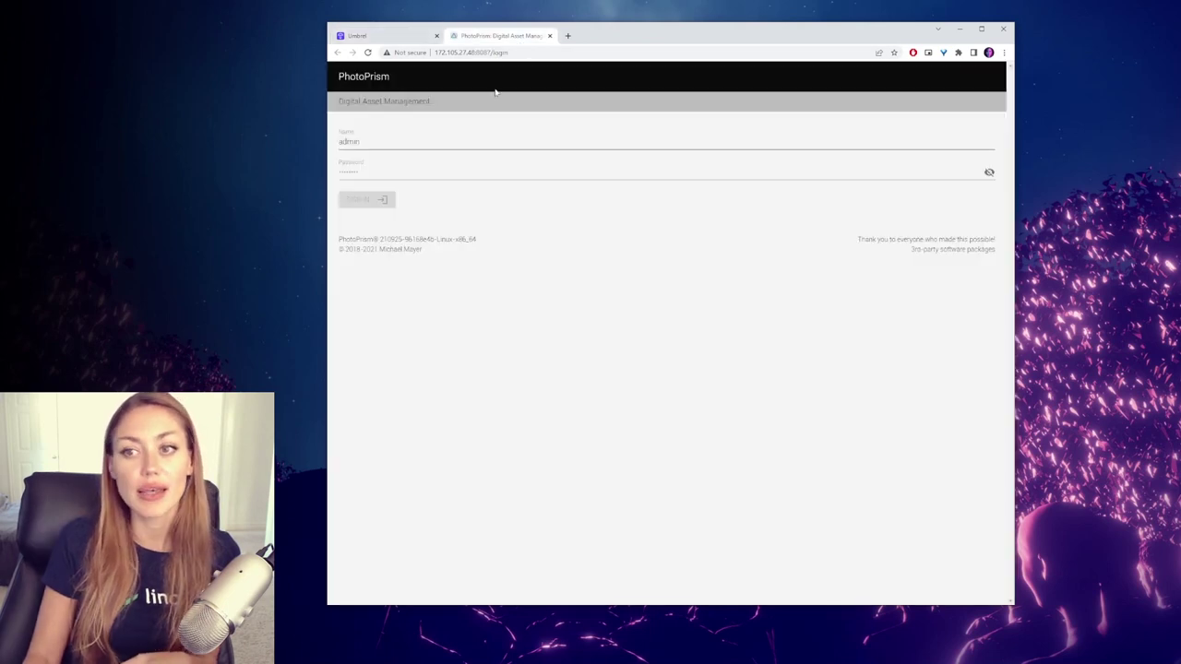
Paste the default app password into PhotoPrism's login form and sign in as admin.
click(409, 173)
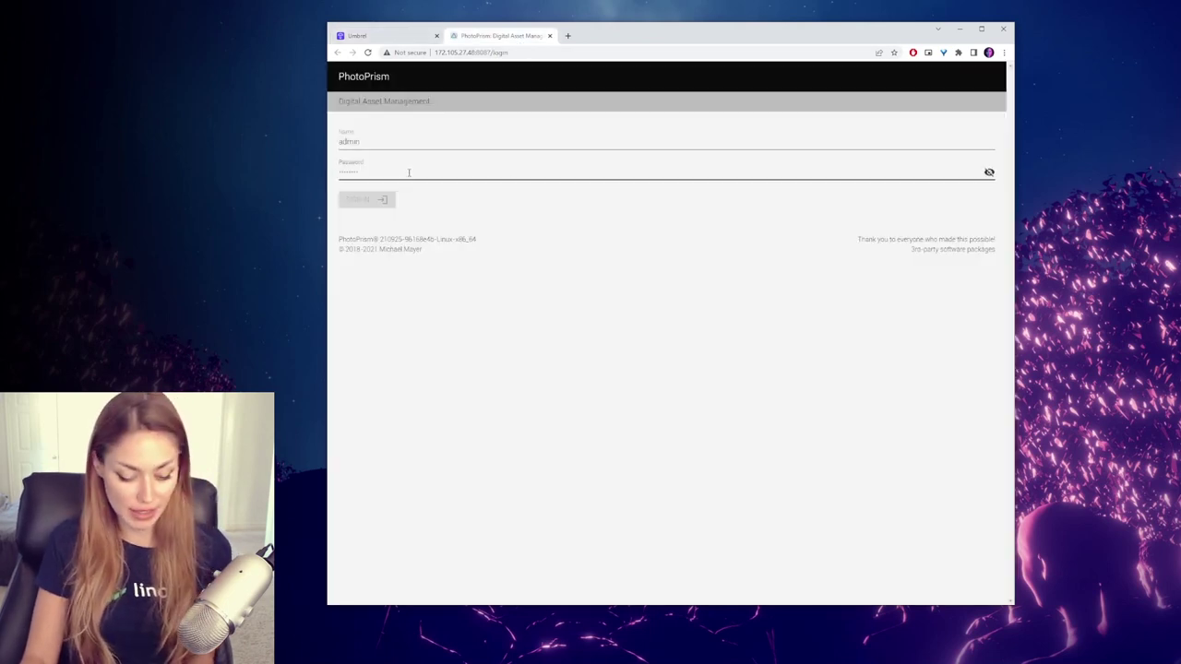
key(ctrl+v)
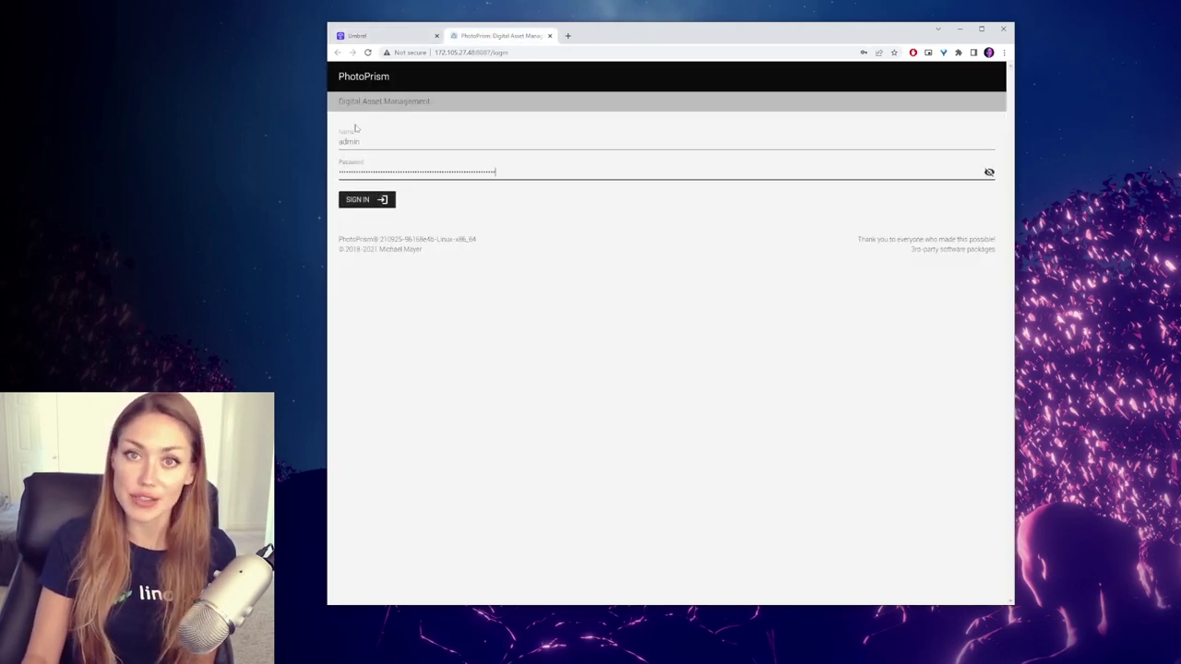
click(358, 200)
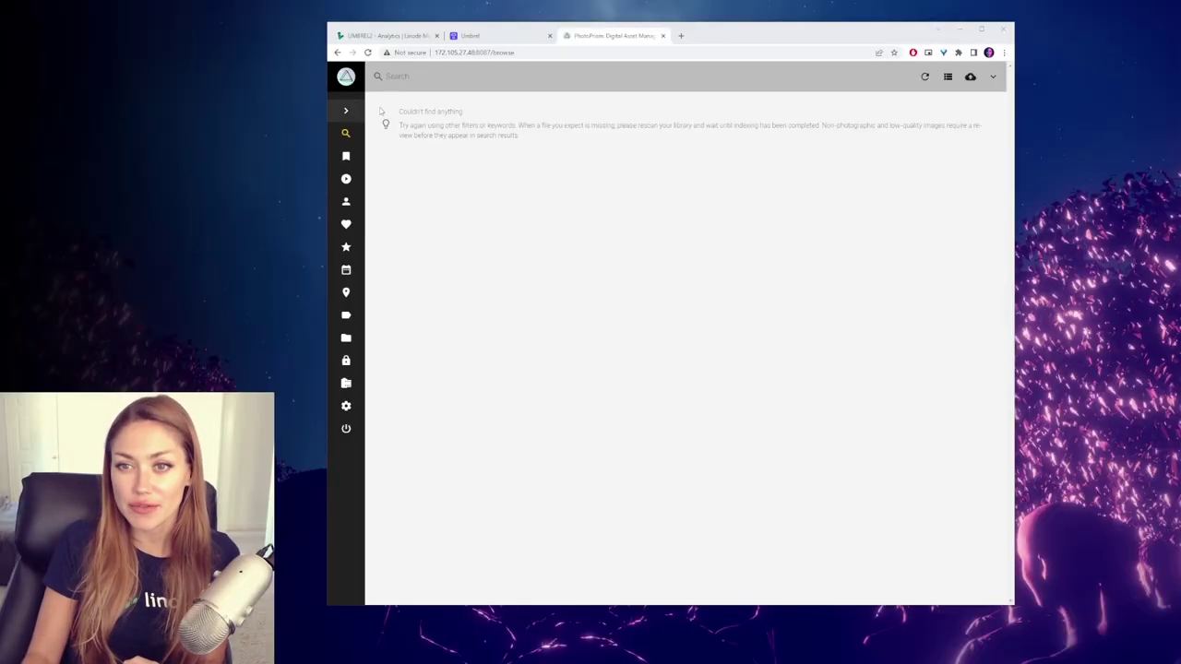
Expand the search filters and review PhotoPrism's General, Advanced and Account settings.
click(992, 76)
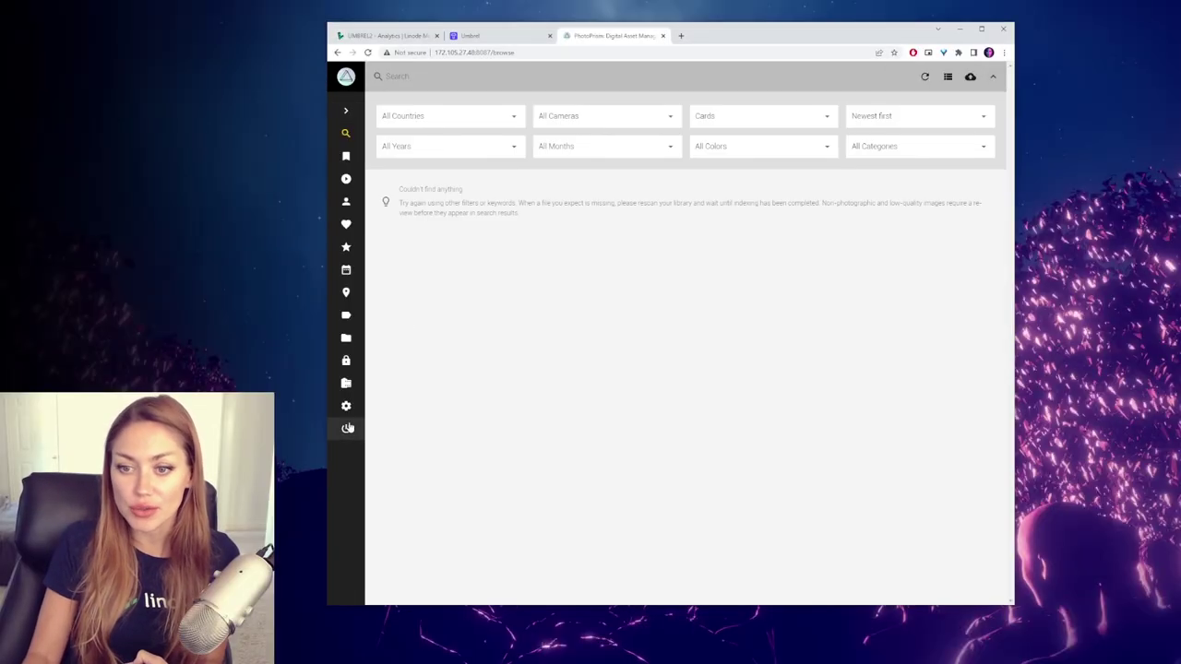
click(346, 406)
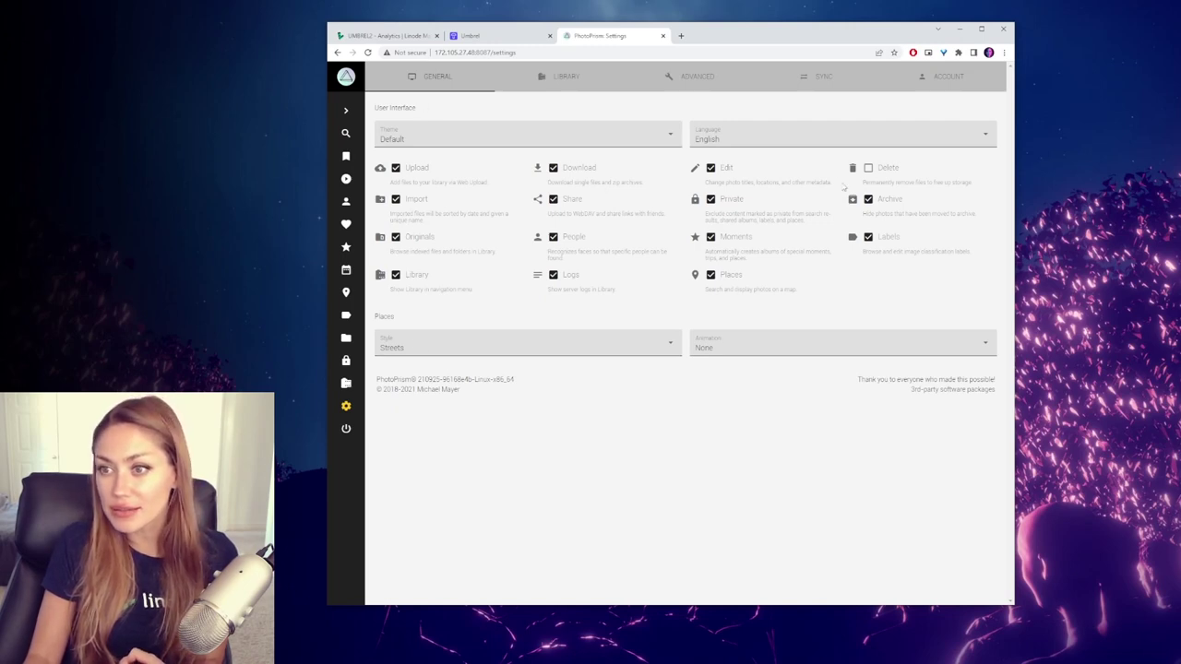
click(685, 76)
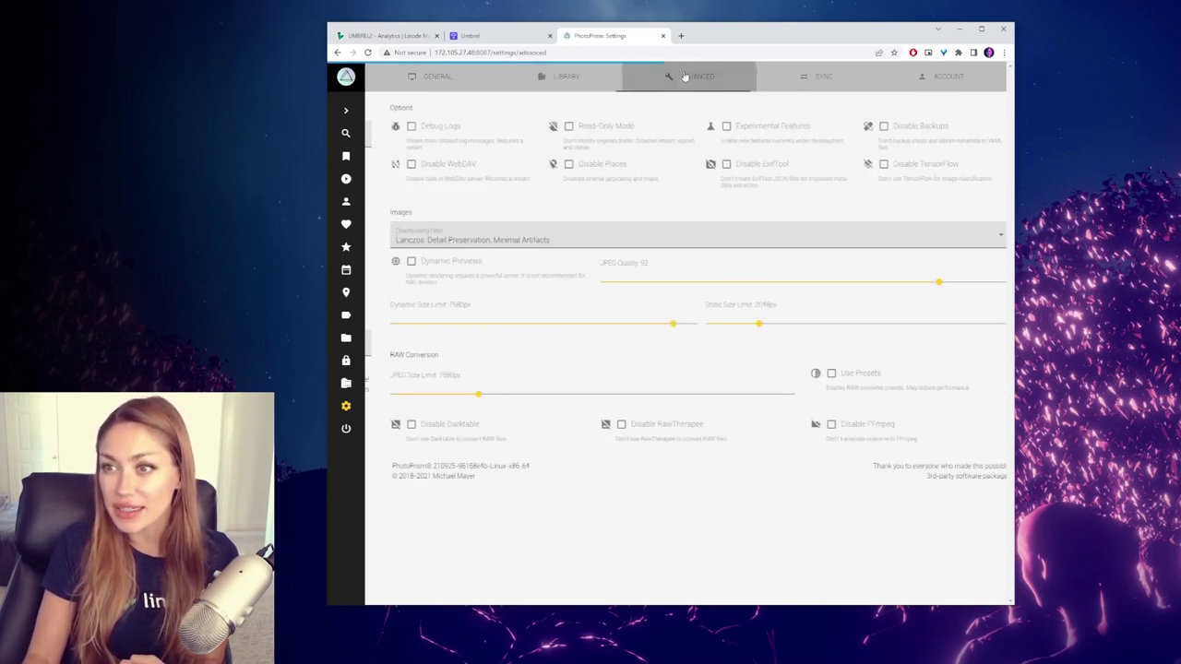
click(950, 77)
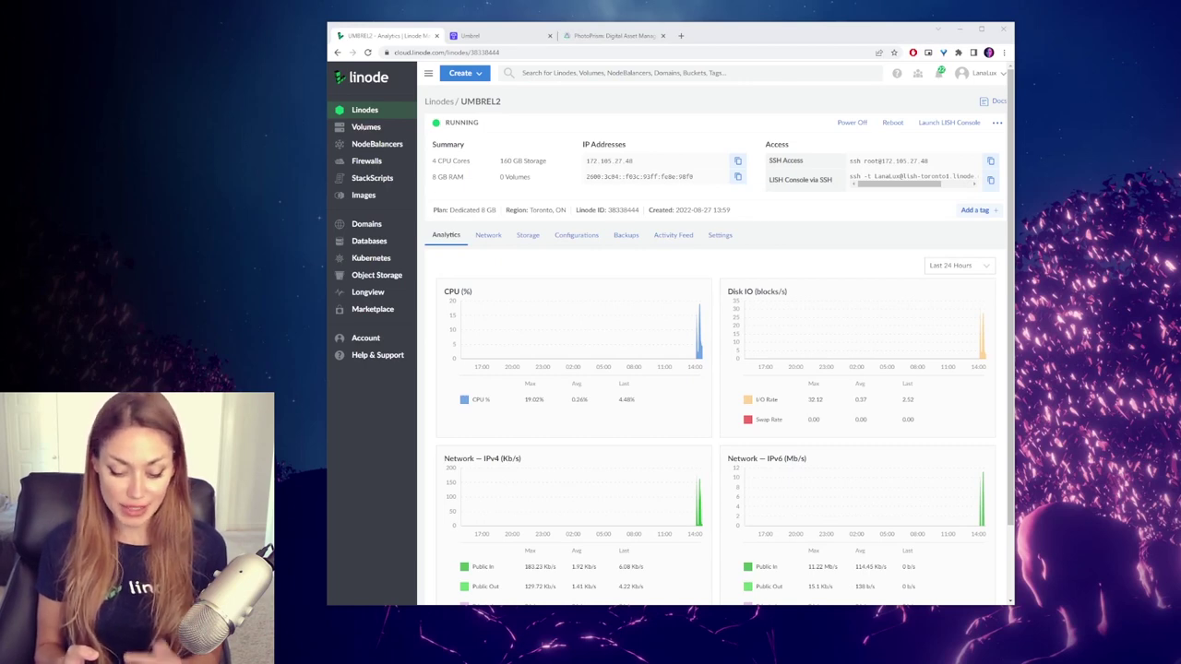
Switch to PhotoPrism's June 2022 folder, play the kitten video and close the player.
key(ctrl+3)
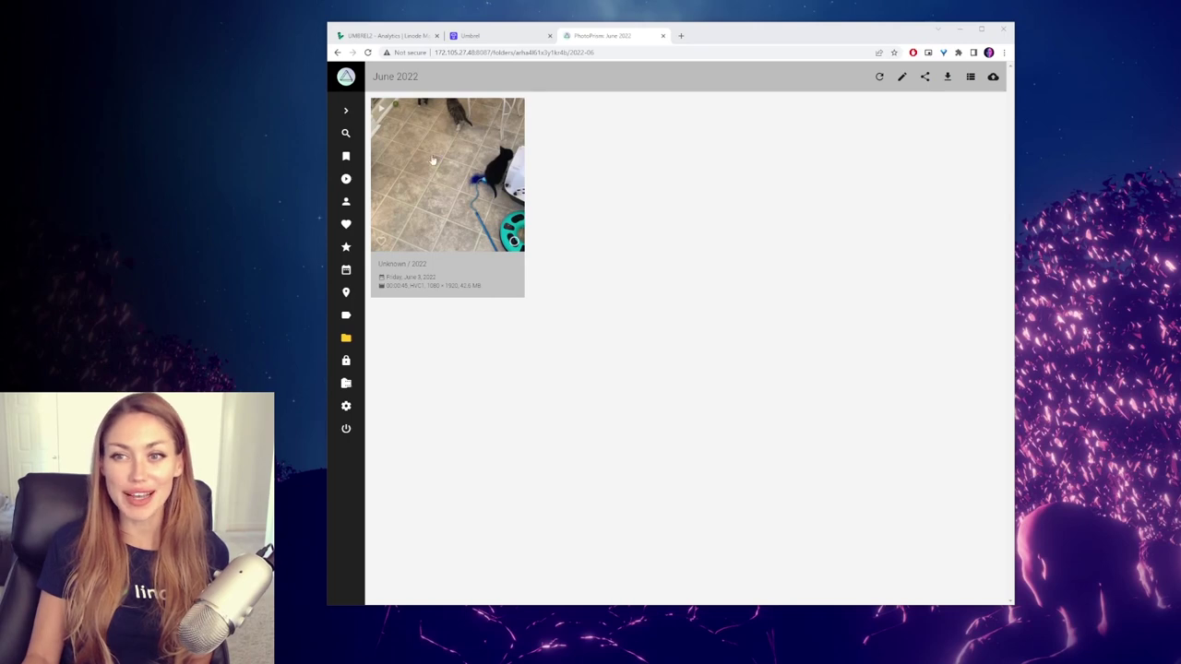
click(455, 179)
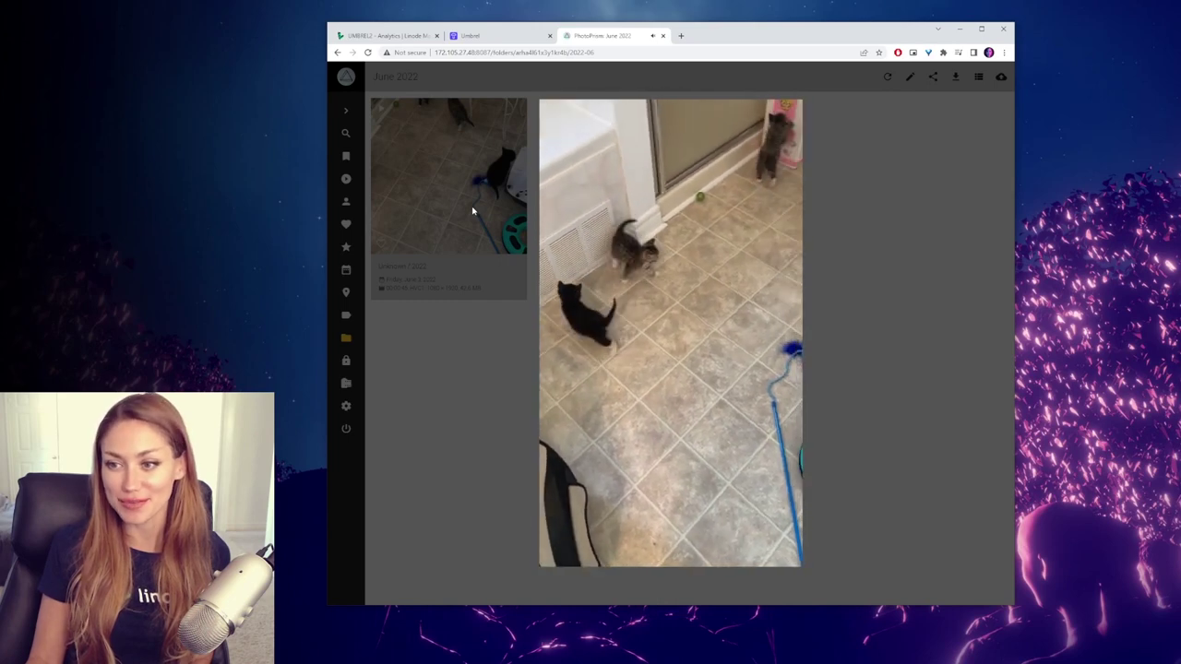
click(429, 78)
Expand the navigation sidebar and look through the Videos, Albums, Folders and Search sections.
click(346, 110)
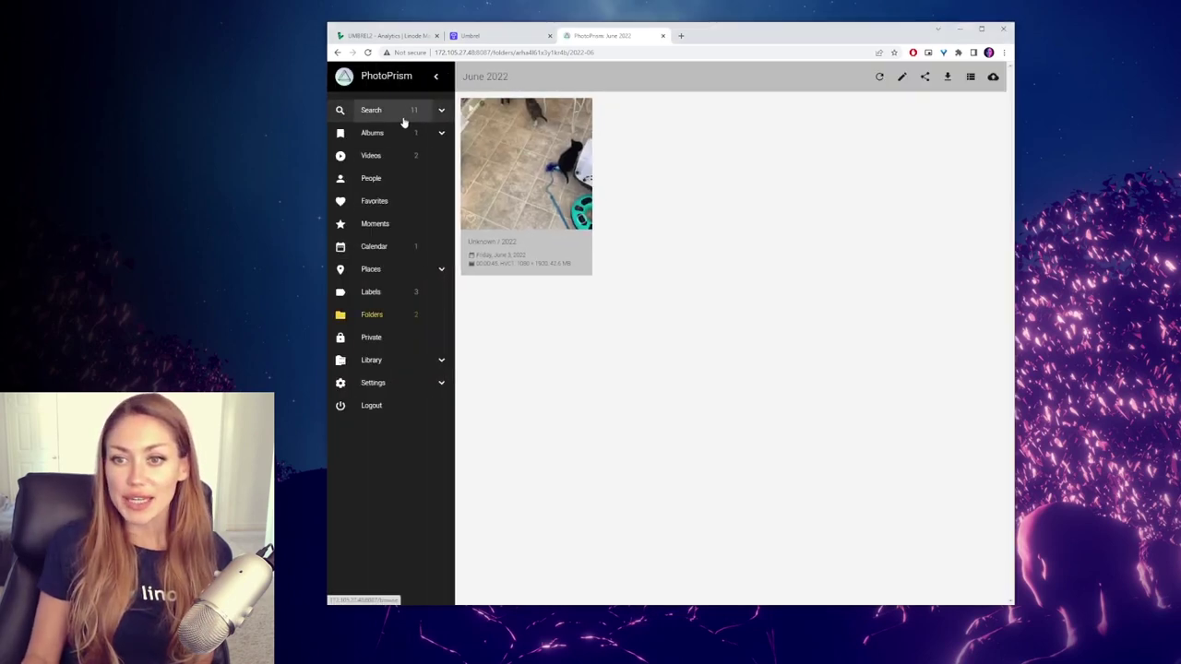
click(380, 159)
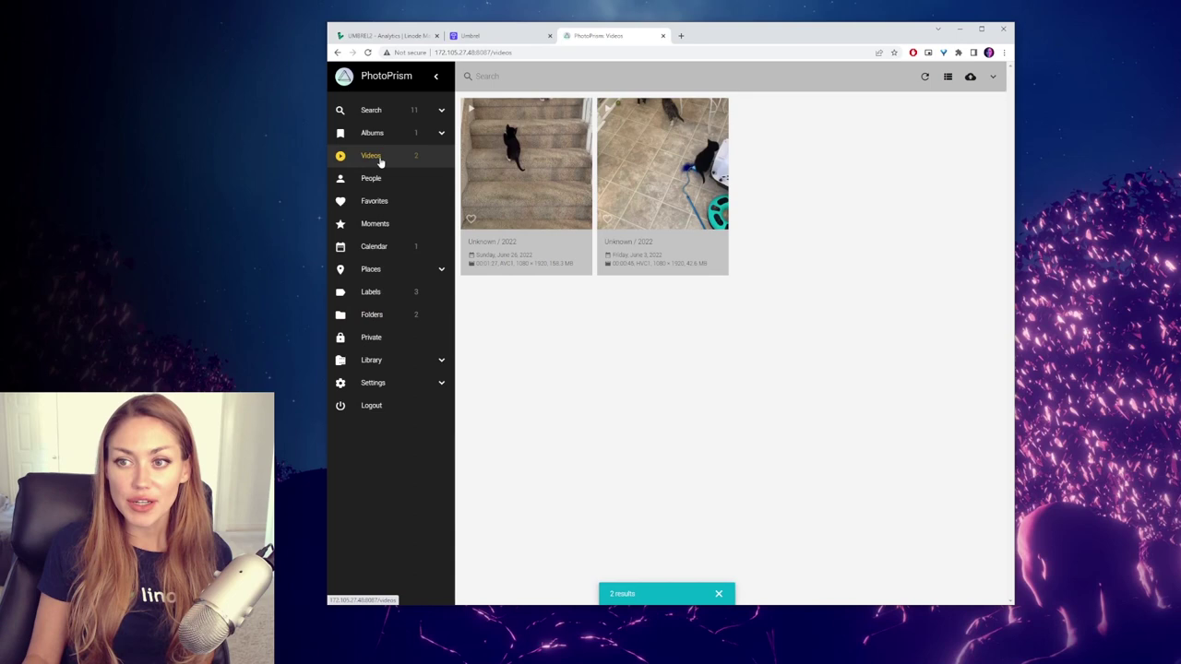
click(374, 134)
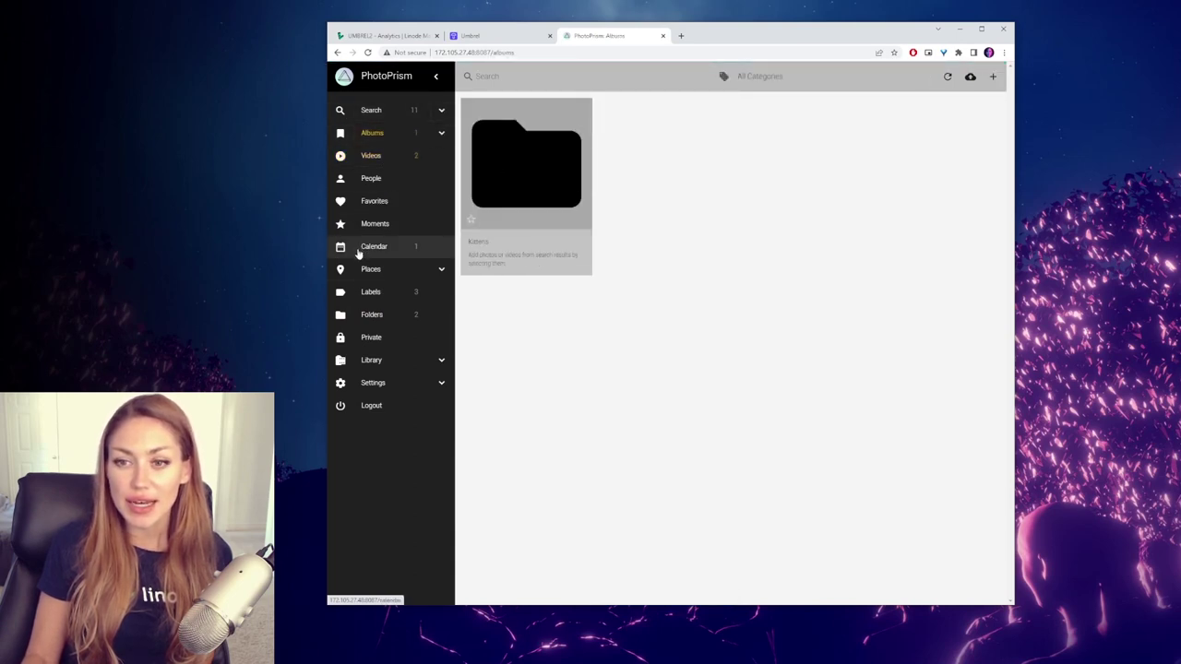
click(372, 316)
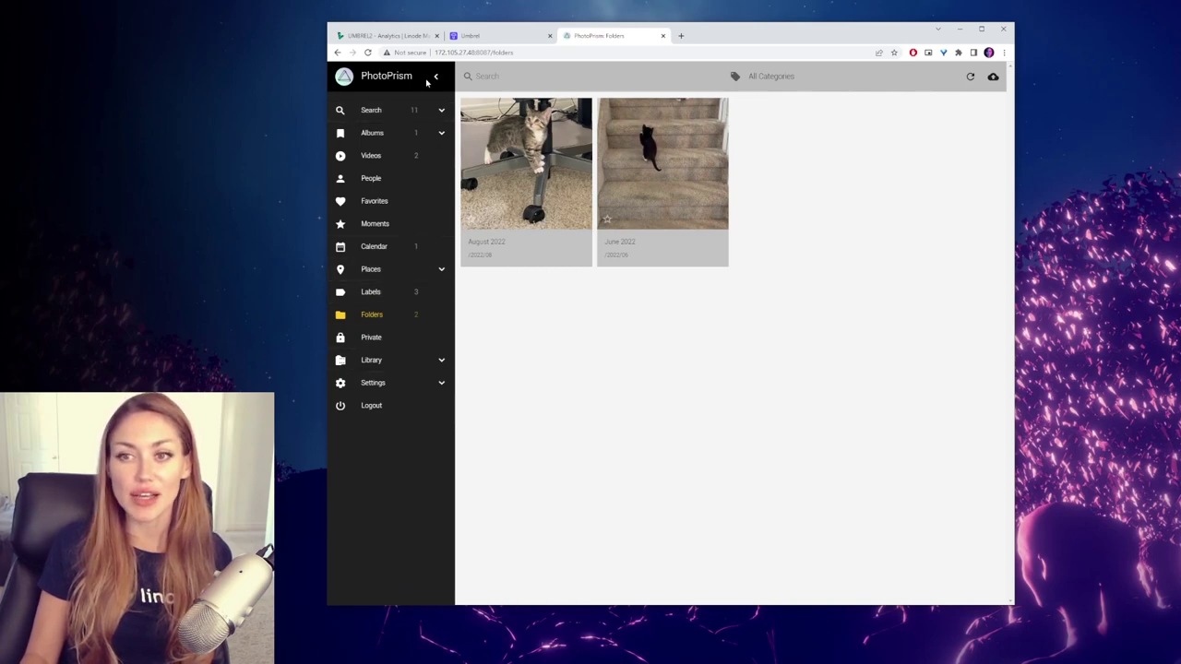
click(387, 111)
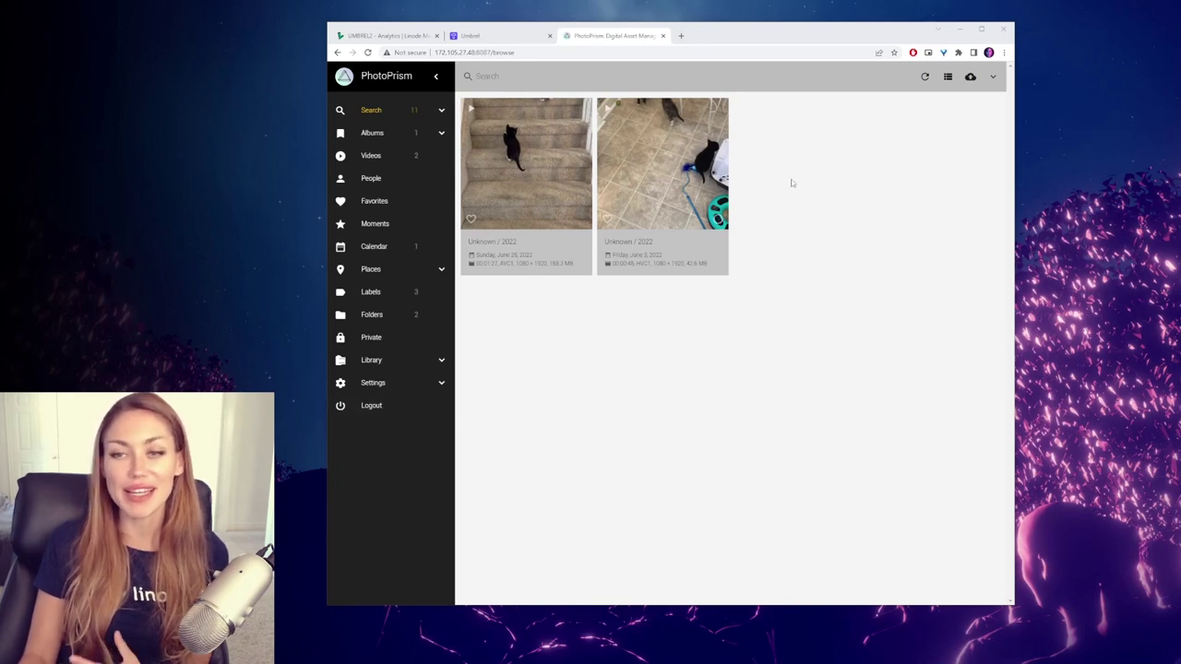
Open the August 2022 folder and browse its kitten photos in the full-size viewer.
click(429, 77)
click(346, 110)
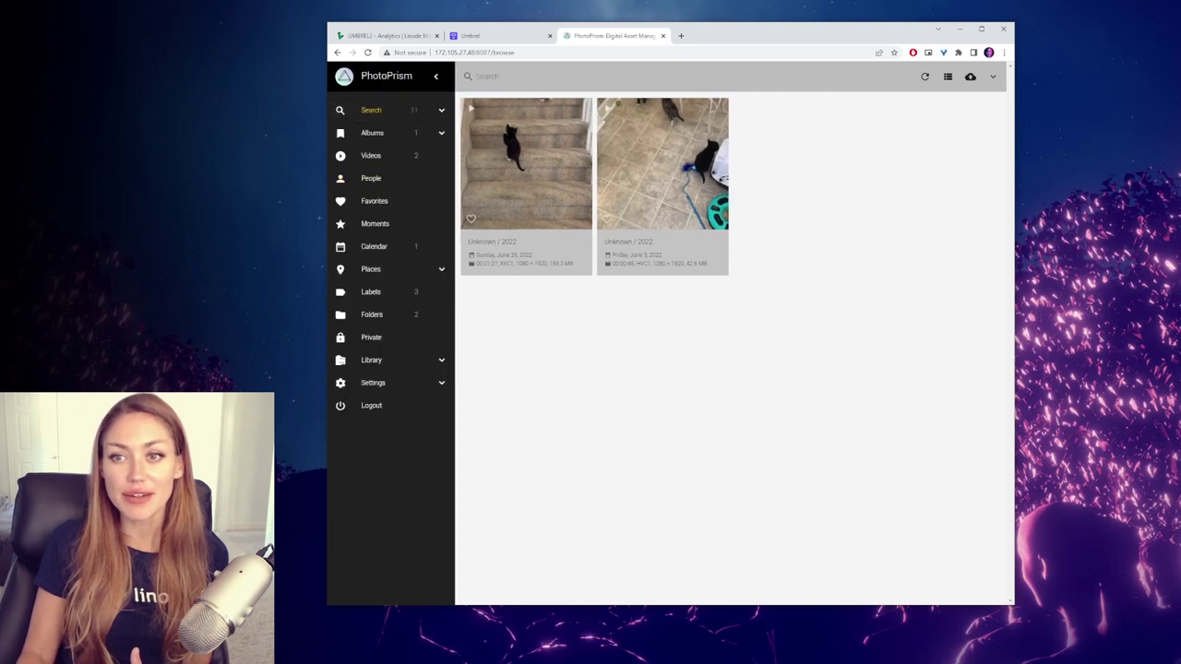
click(384, 315)
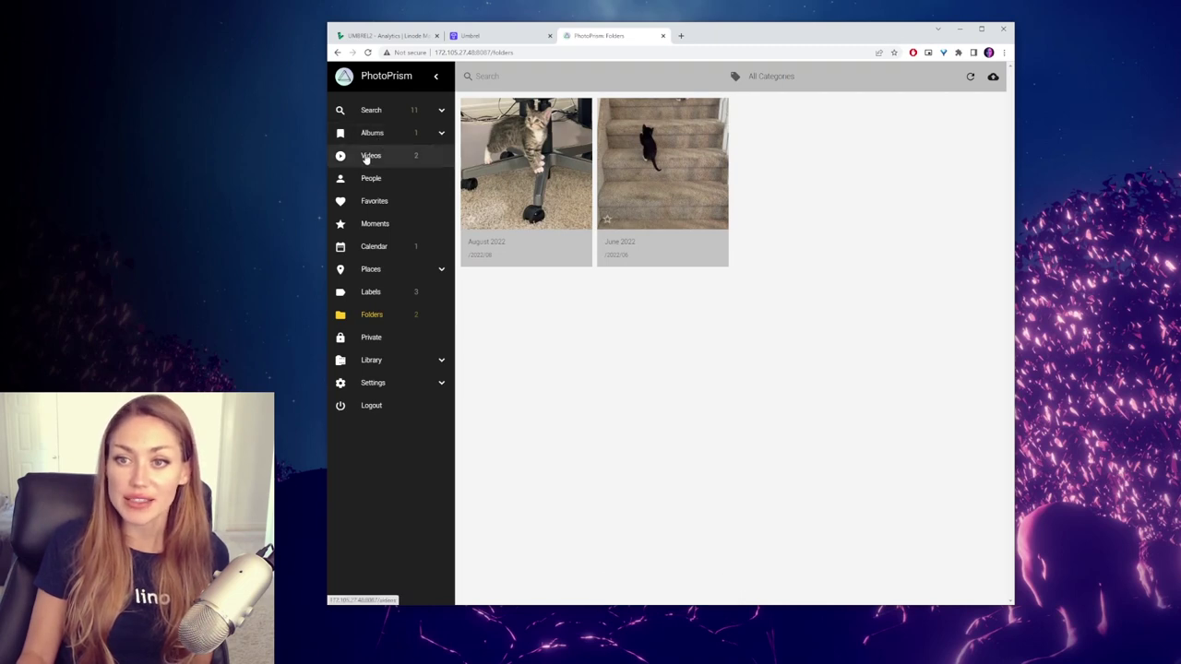
click(531, 145)
click(572, 171)
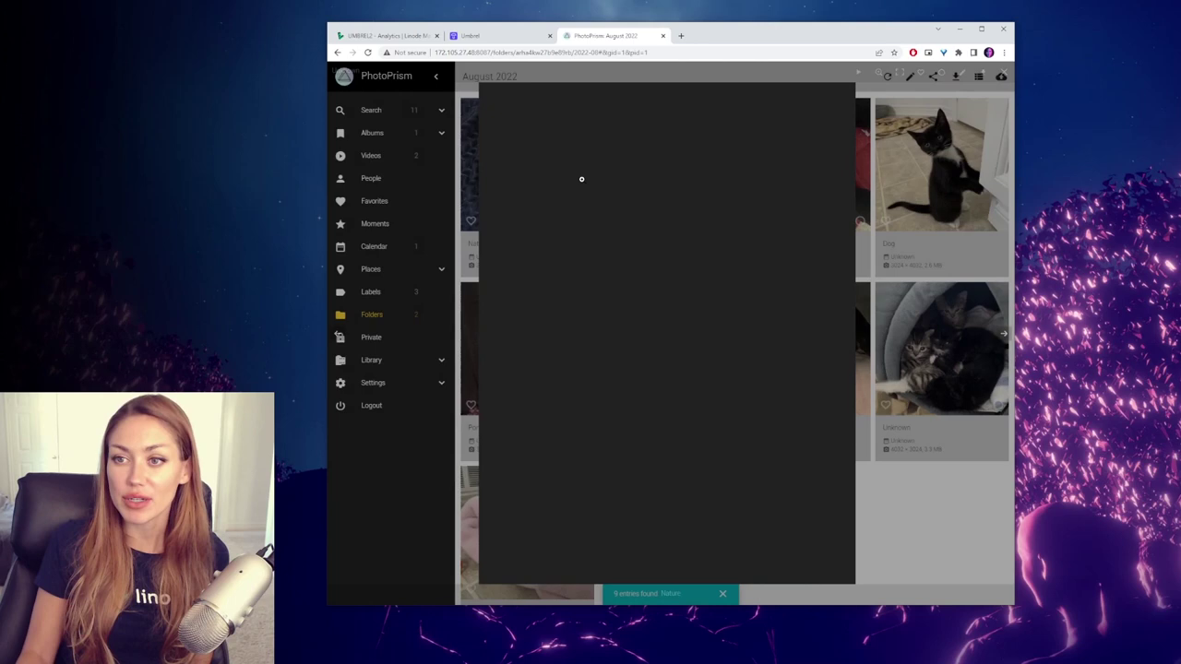
click(997, 339)
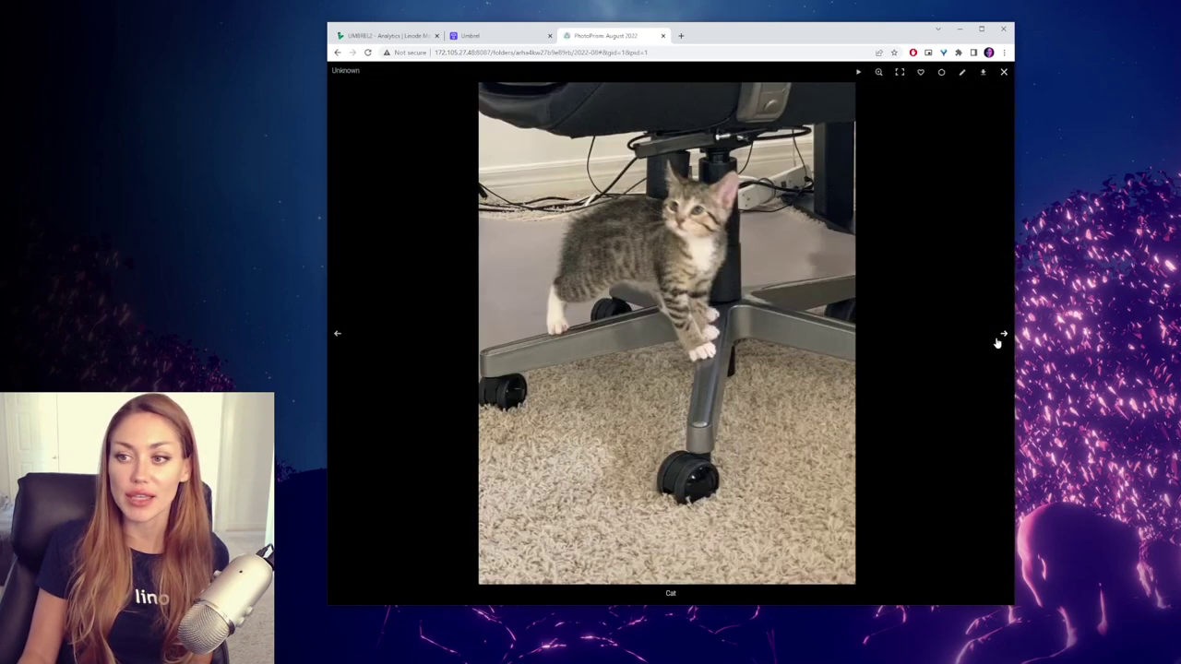
click(998, 341)
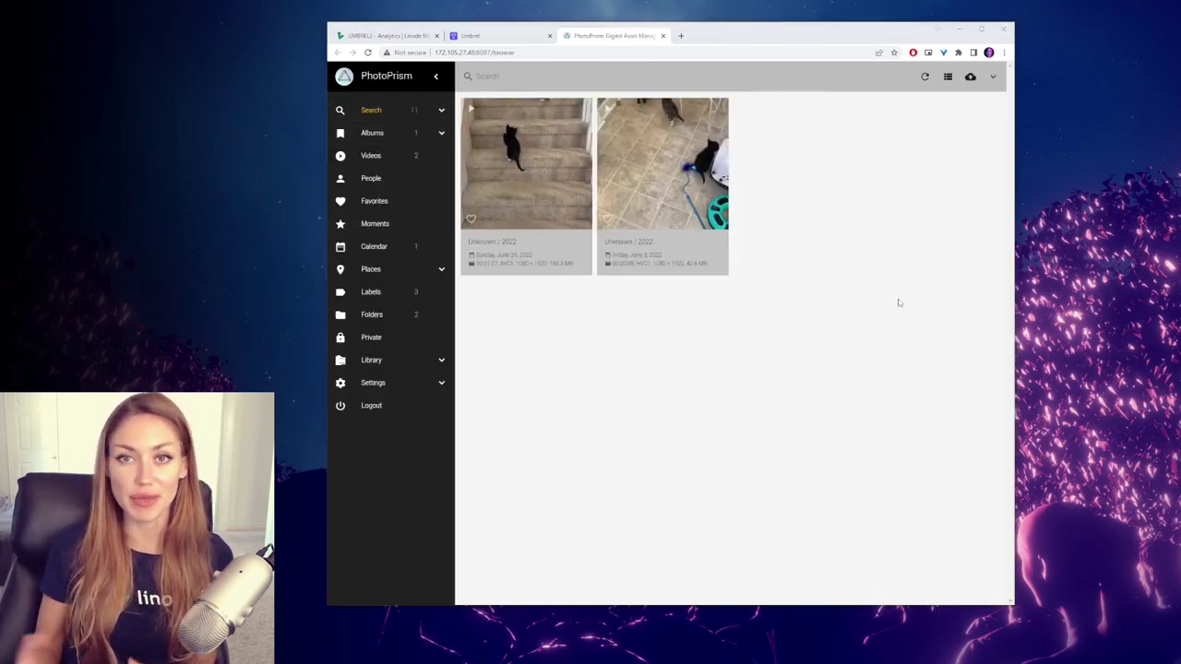
Upload several PNG images from the desktop's Shots folder, including 15.png, 16.png, 33.png and 41.png, without choosing an album.
click(970, 77)
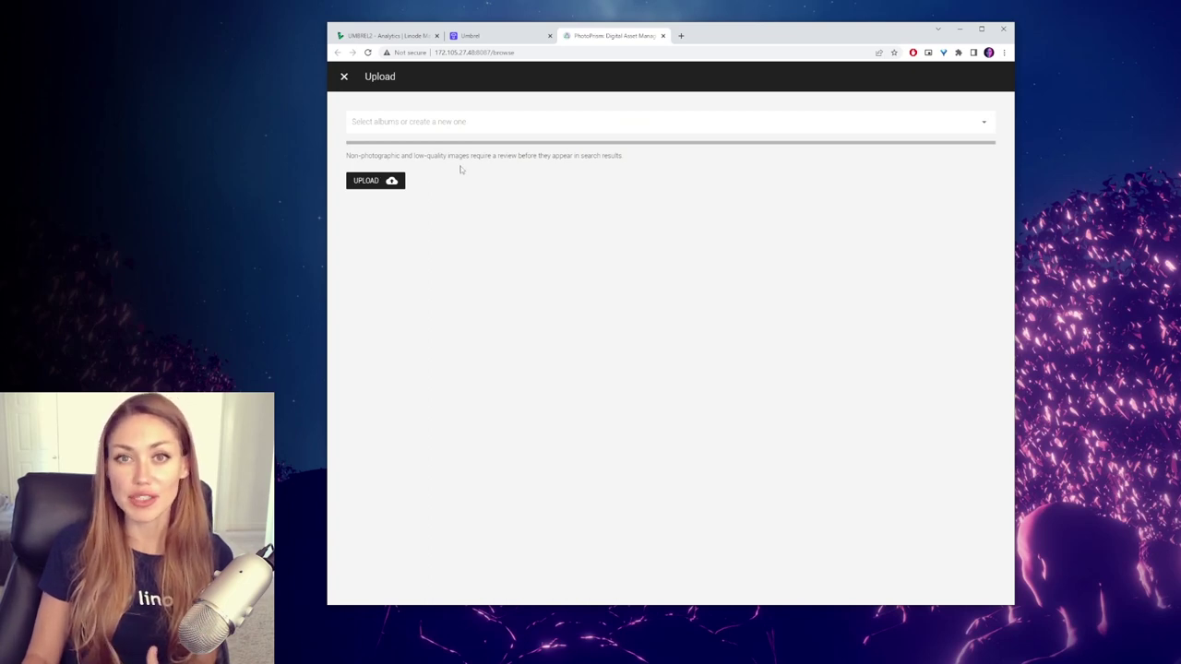
click(369, 181)
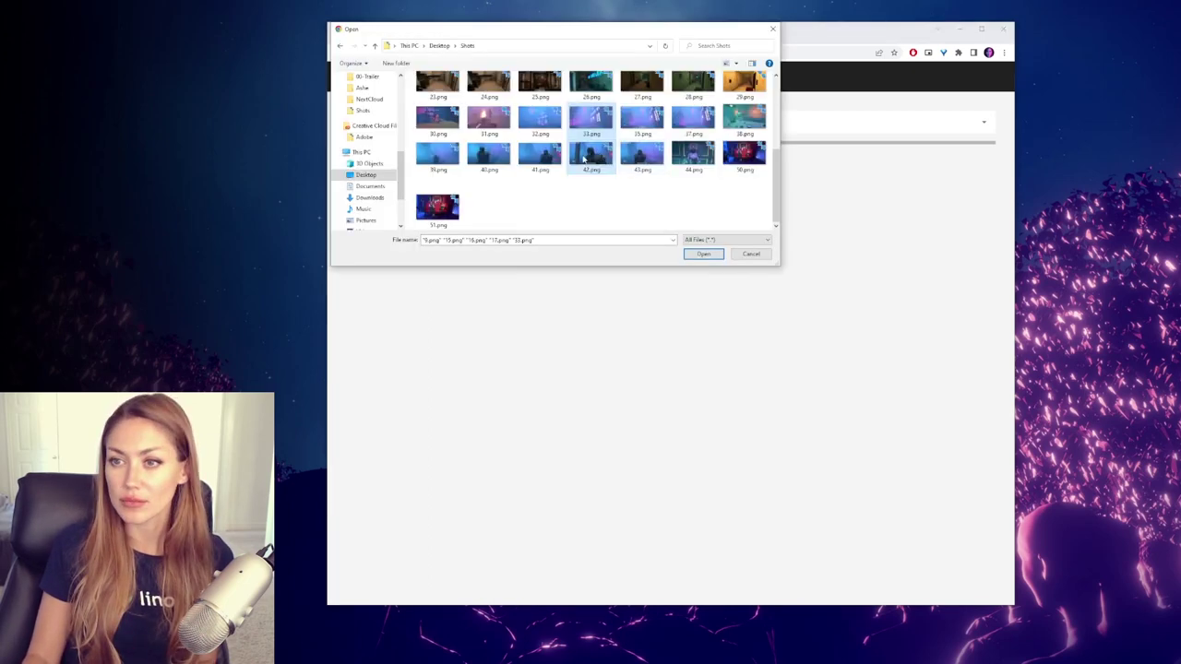
ctrl+click(539, 159)
click(703, 253)
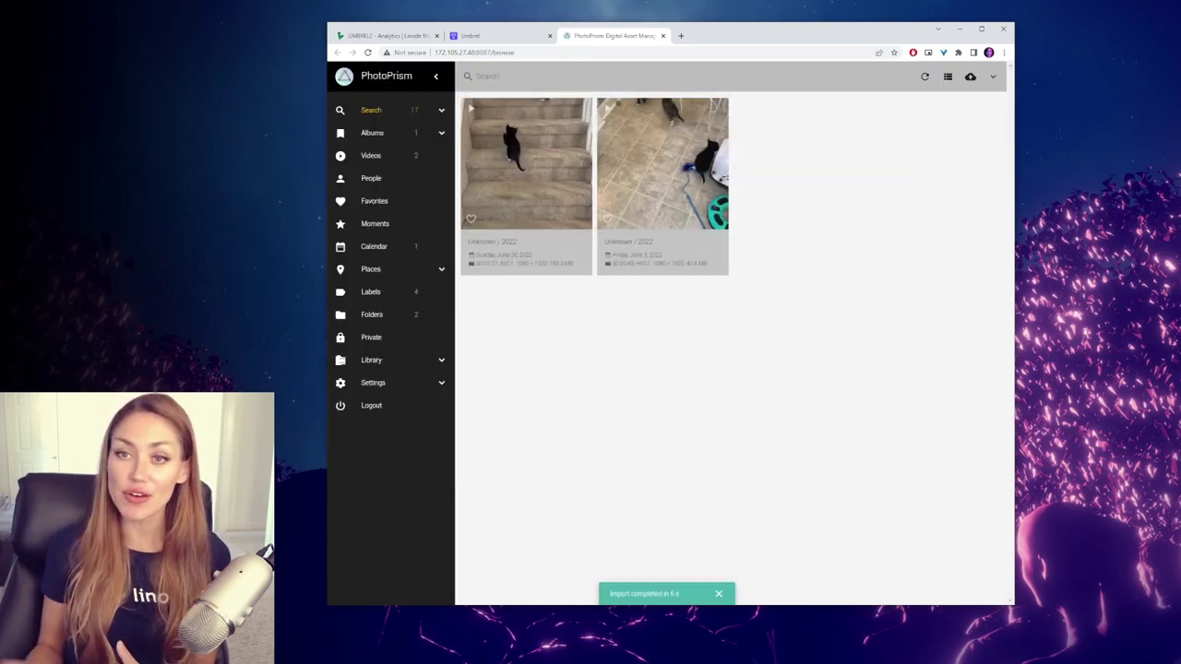
Open the August 2022 folder and look through the newly uploaded images alongside the existing photos.
click(430, 312)
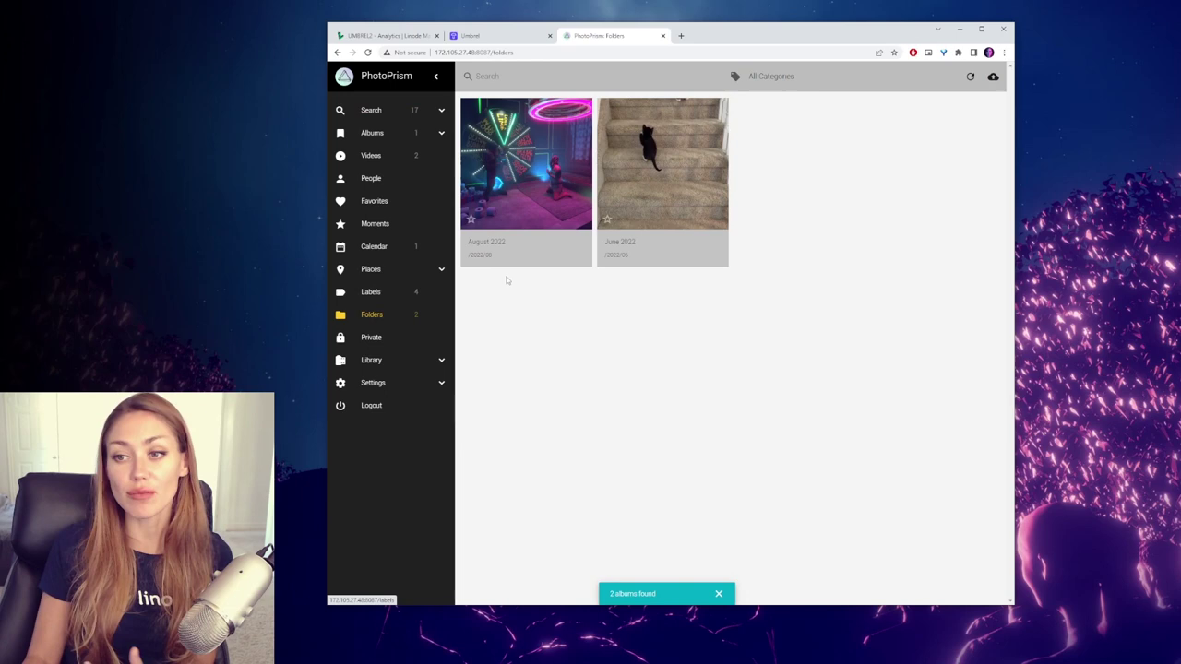
click(544, 176)
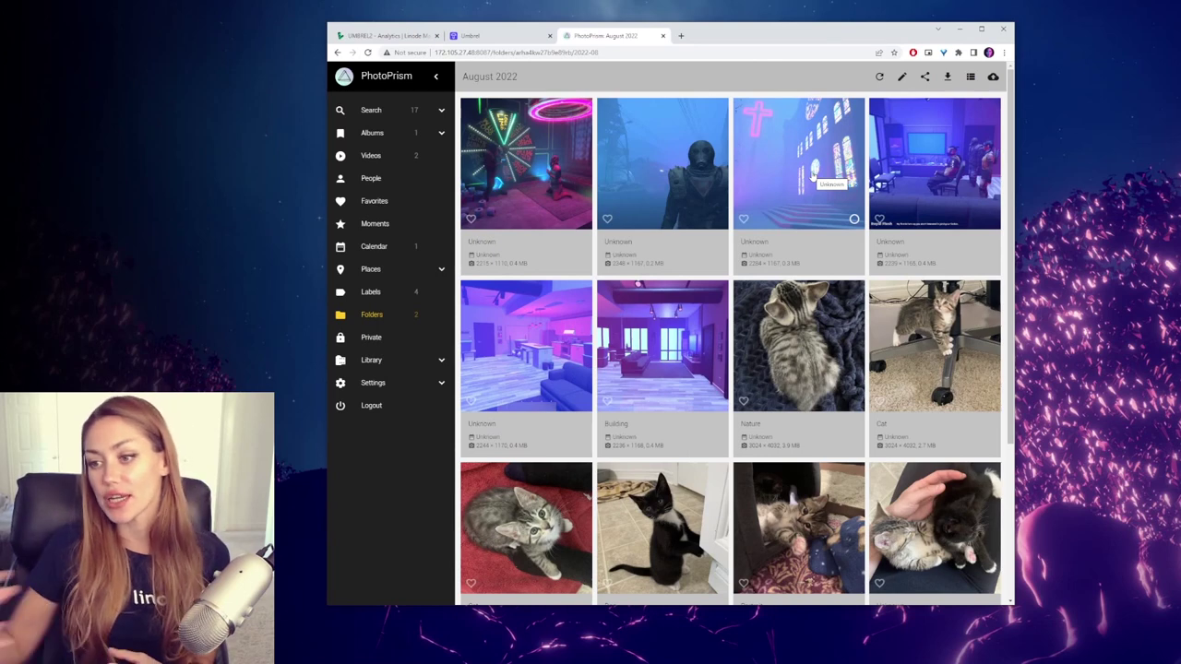
scroll(813, 175, down, 2)
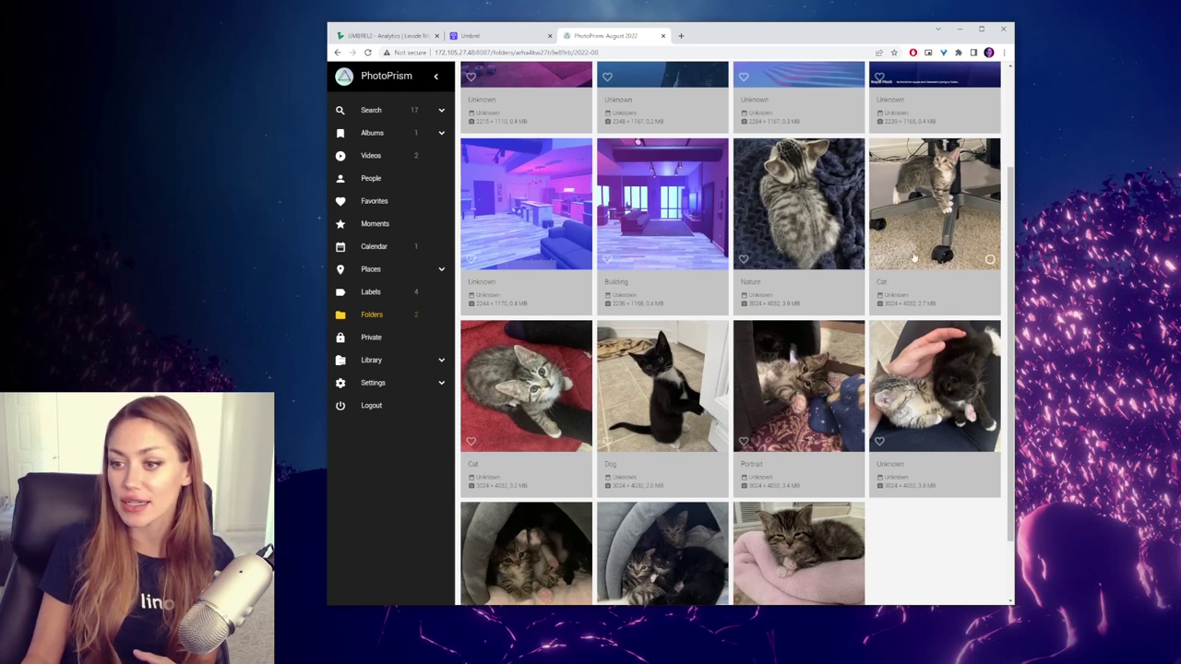
scroll(692, 374, down, 1)
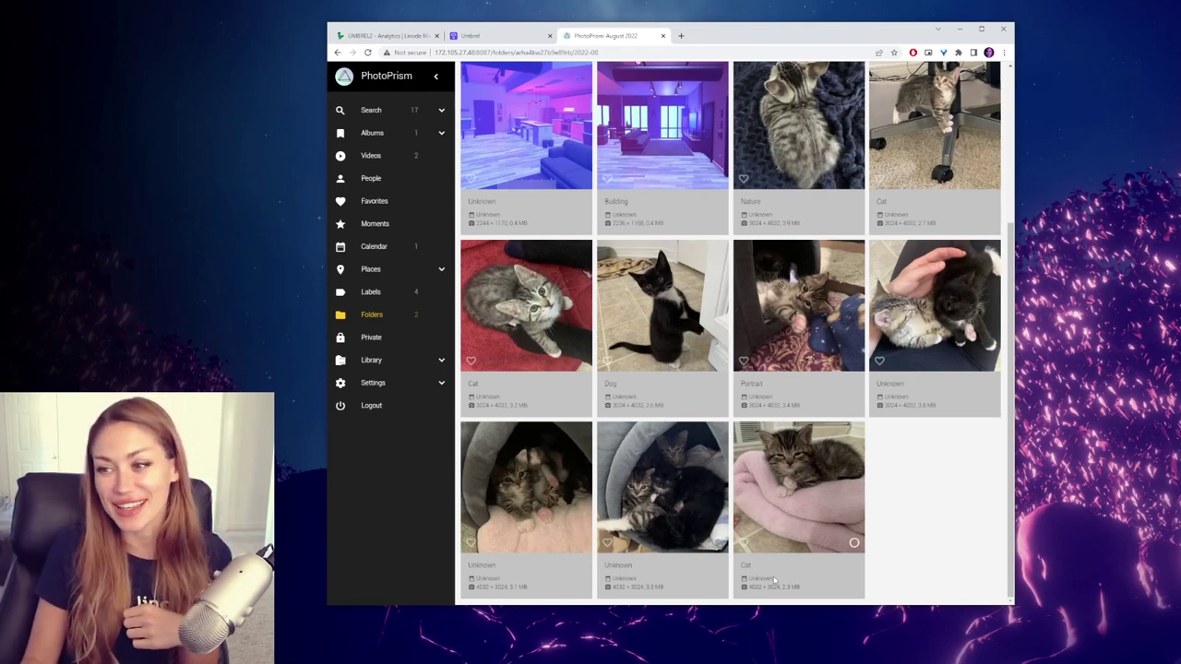
scroll(775, 580, up, 3)
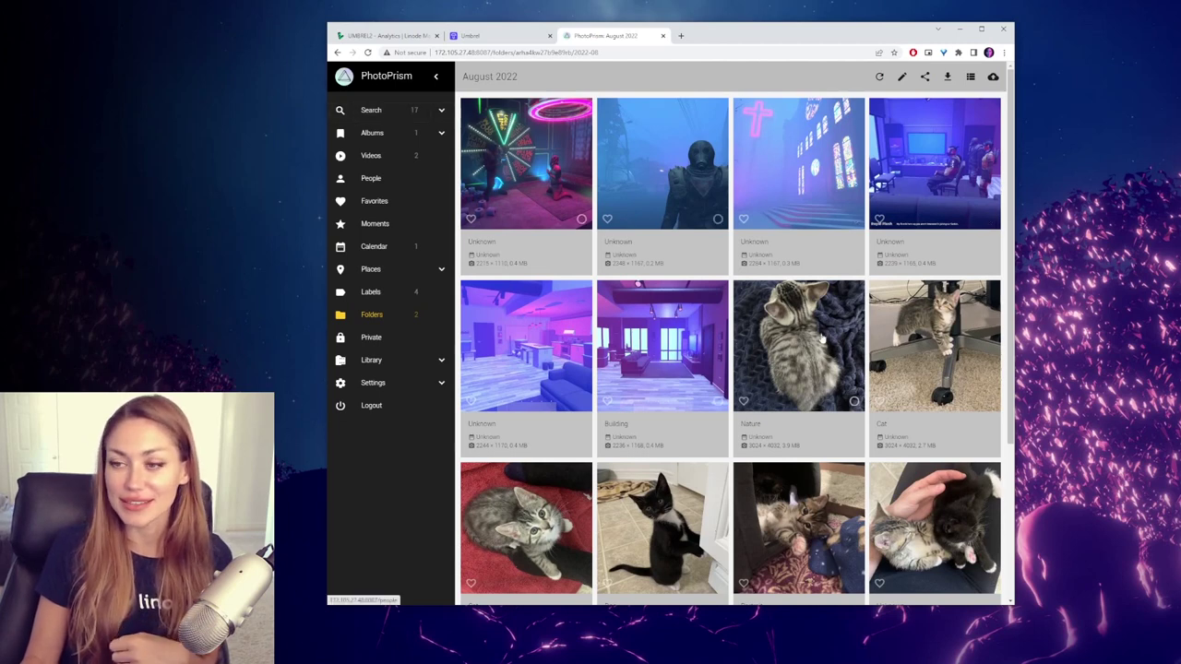